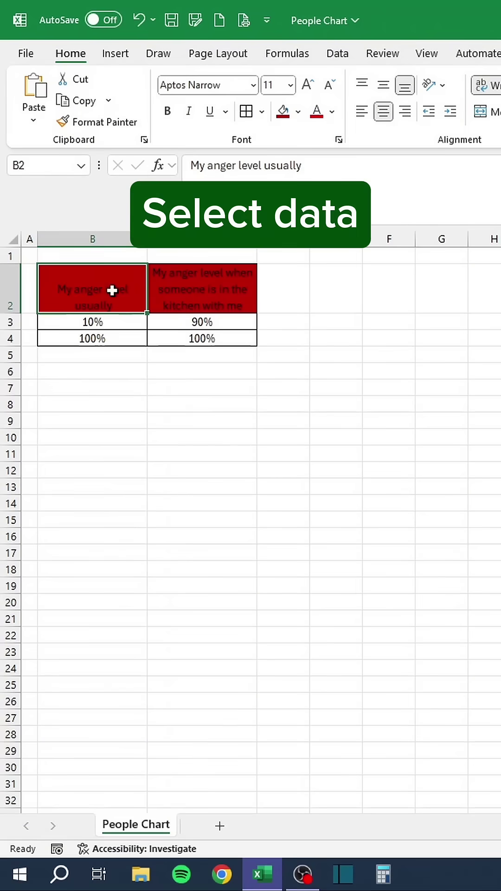
Insert a 2-D clustered column chart of the anger-level table B2:C4
{"action": "left_click_drag", "start_coordinate": [112, 290], "coordinate": [179, 339]}
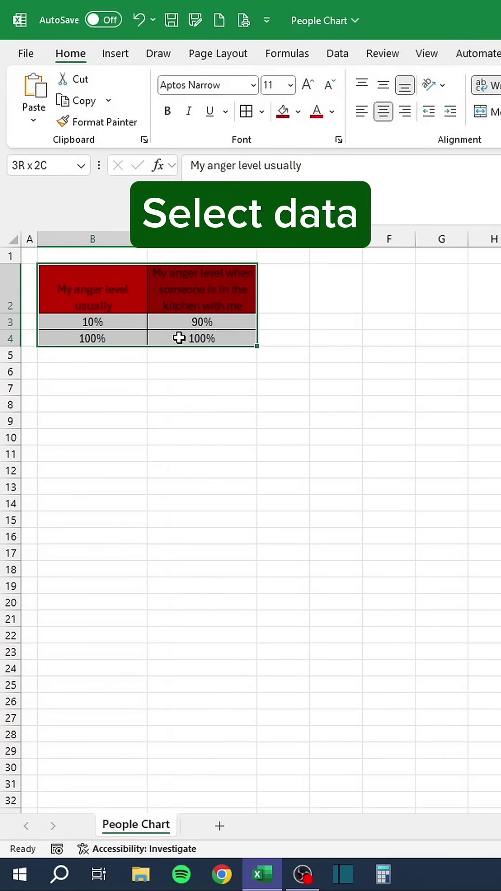
{"action": "left_click", "coordinate": [130, 55]}
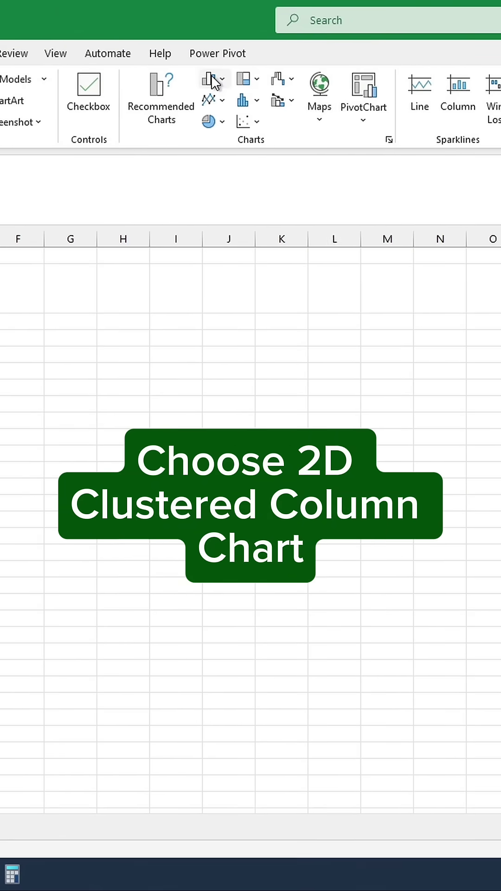
{"action": "left_click", "coordinate": [215, 83]}
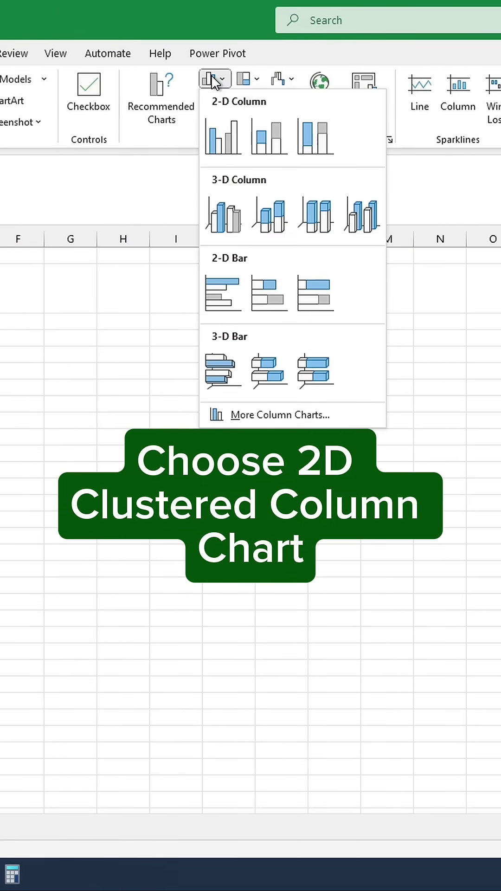
{"action": "left_click", "coordinate": [223, 139]}
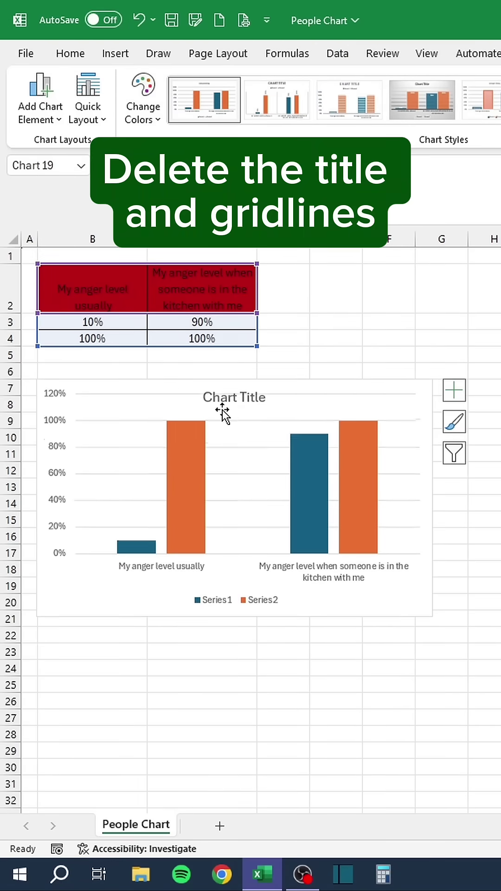
Delete the chart's default title and horizontal gridlines, then deselect the chart
{"action": "key", "text": "Delete"}
{"action": "left_click", "coordinate": [230, 417]}
{"action": "key", "text": "Delete"}
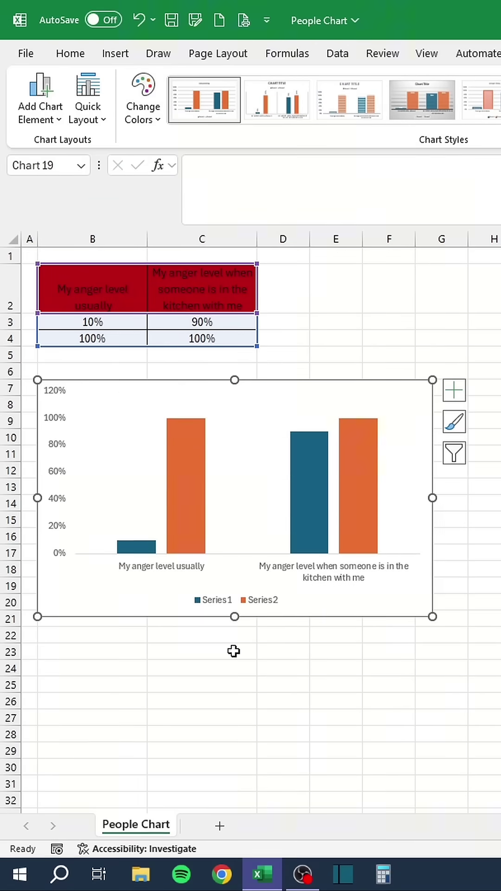
{"action": "left_click", "coordinate": [234, 651]}
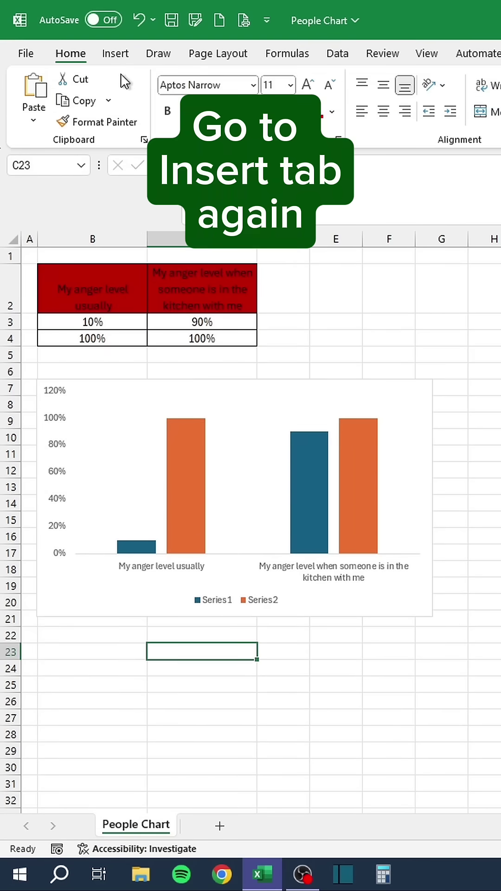
{"action": "left_click", "coordinate": [115, 54]}
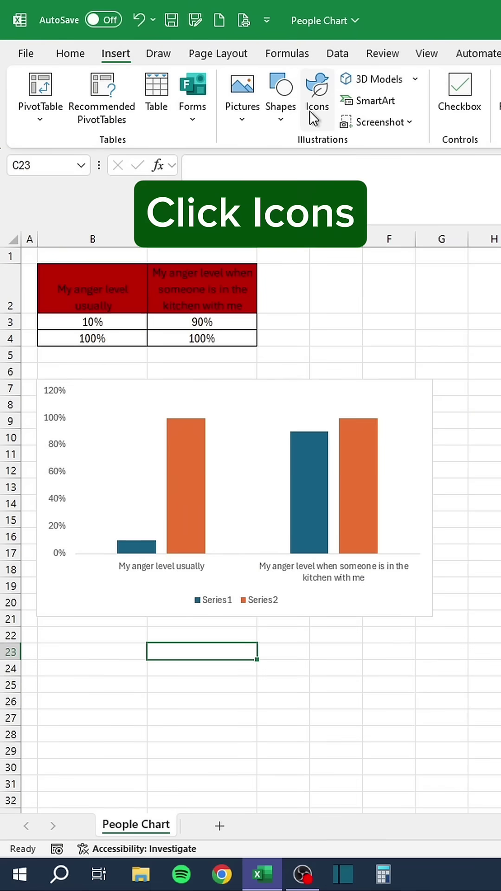
Insert the standing-man icon found by searching the stock icons for people
{"action": "left_click", "coordinate": [314, 111]}
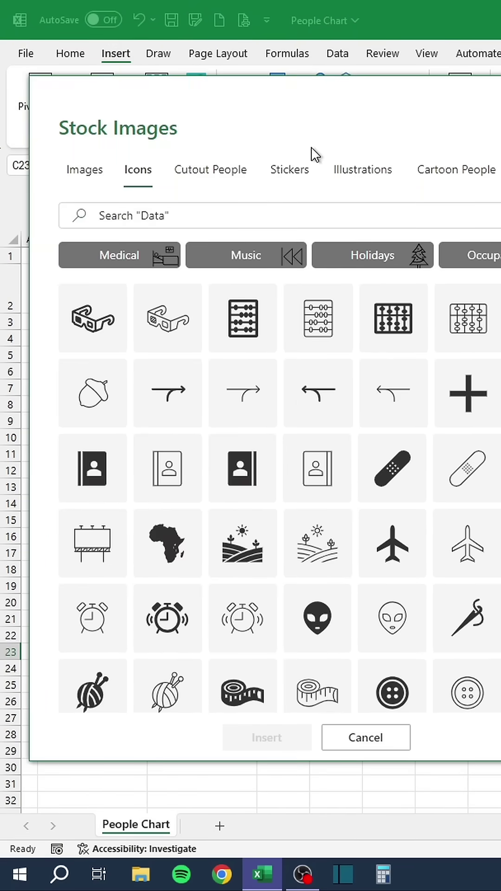
{"action": "left_click", "coordinate": [204, 213]}
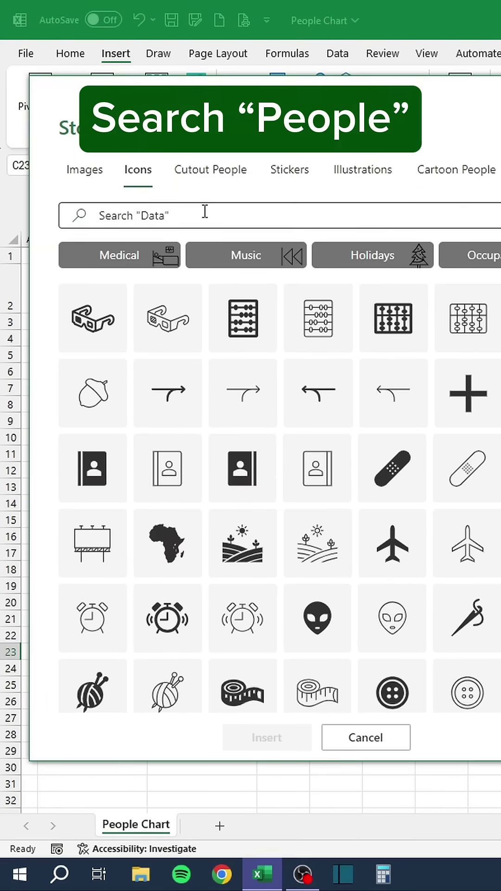
{"action": "type", "text": "people"}
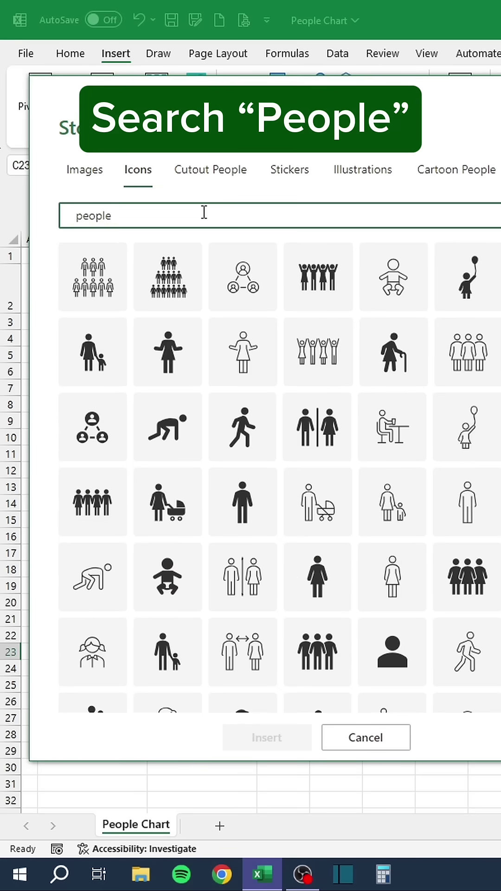
{"action": "left_click", "coordinate": [254, 502]}
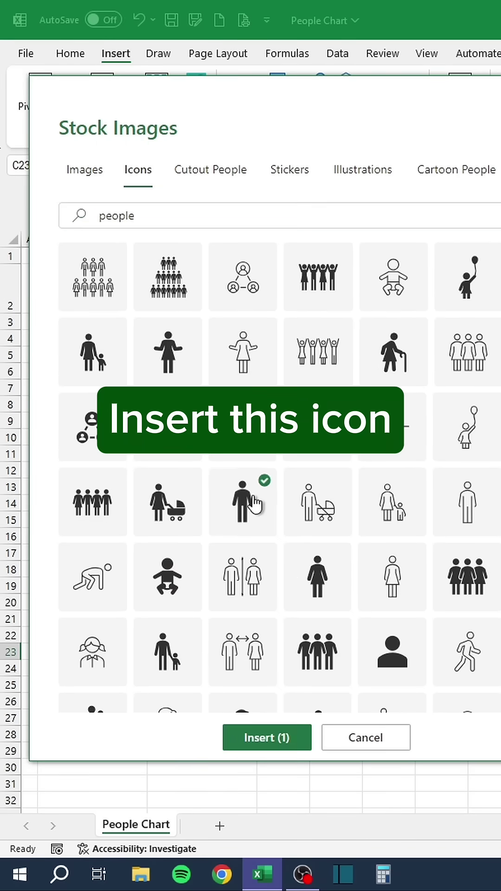
{"action": "left_click", "coordinate": [250, 739]}
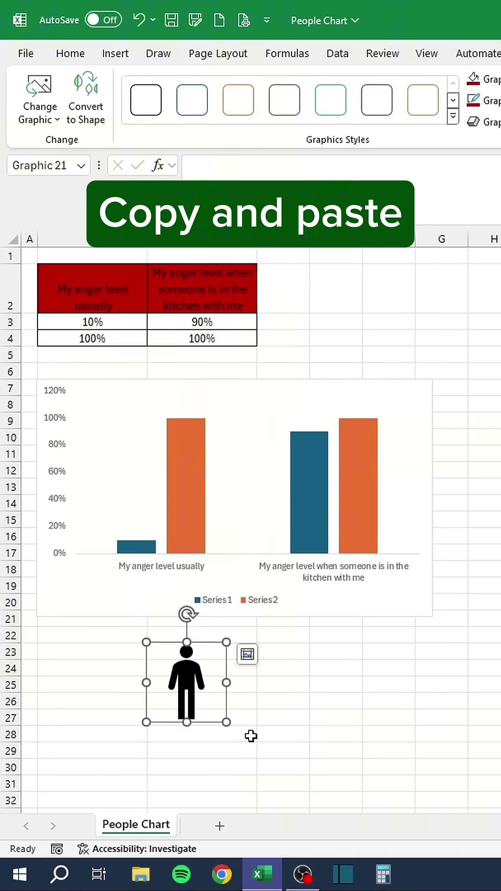
Place a copy of the person icon beside it, with no fill and a red outline
{"action": "key", "text": "ctrl+c"}
{"action": "key", "text": "ctrl+v"}
{"action": "left_click_drag", "start_coordinate": [208, 709], "coordinate": [249, 693]}
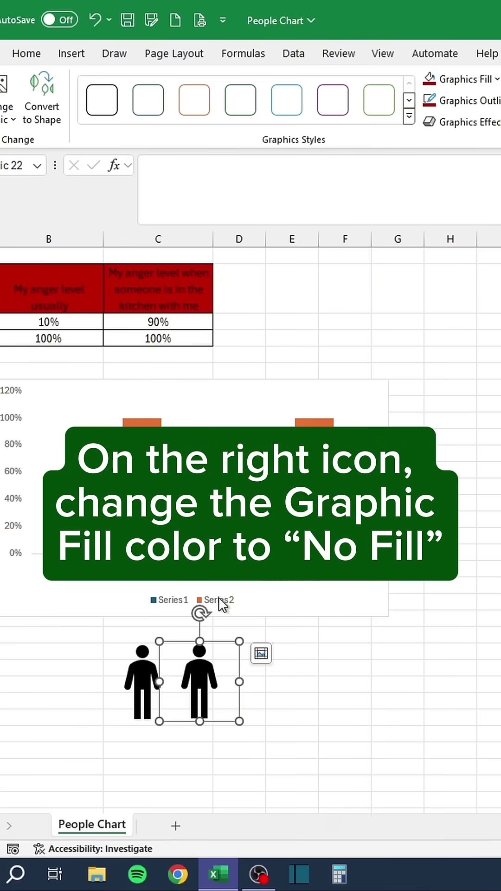
{"action": "left_click", "coordinate": [228, 81]}
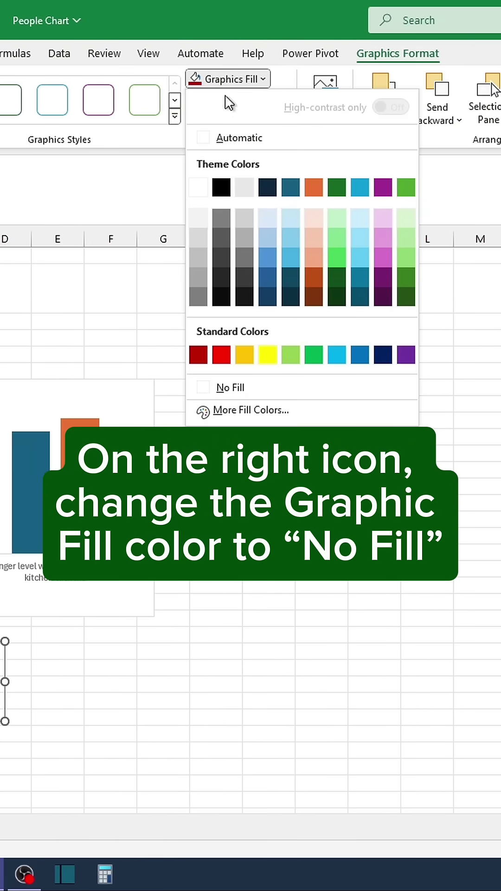
{"action": "left_click", "coordinate": [248, 387]}
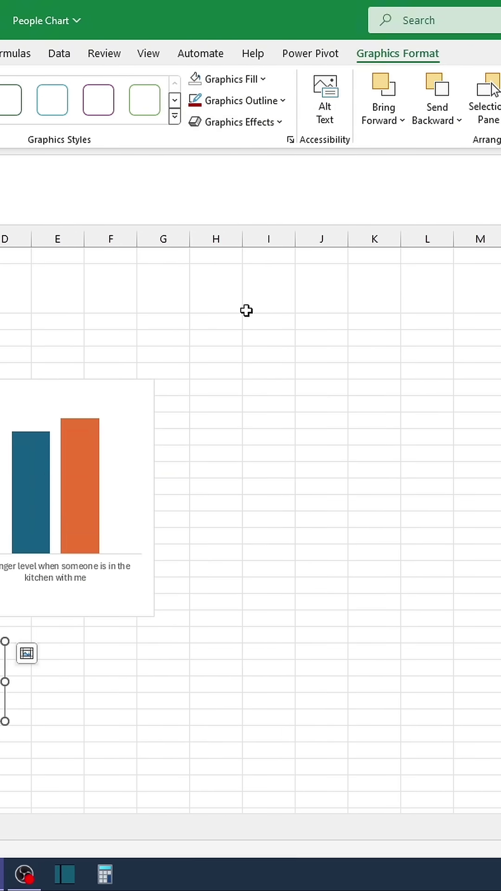
{"action": "left_click", "coordinate": [253, 104]}
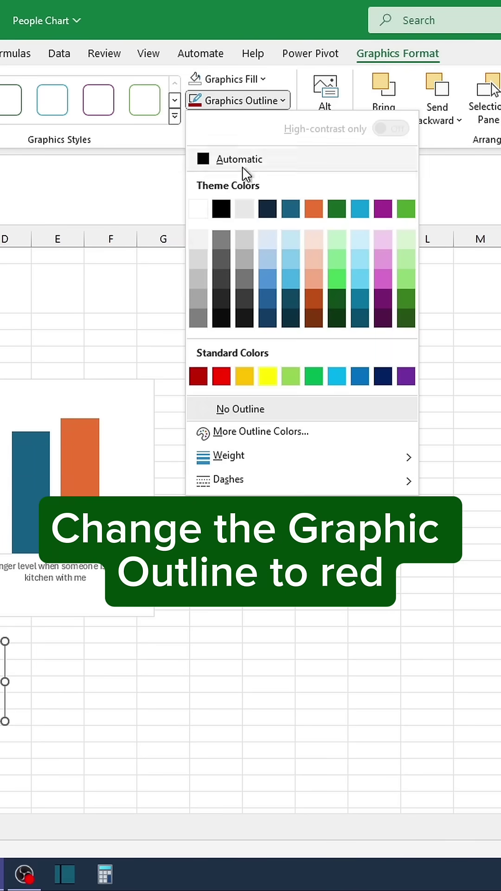
{"action": "left_click", "coordinate": [199, 377]}
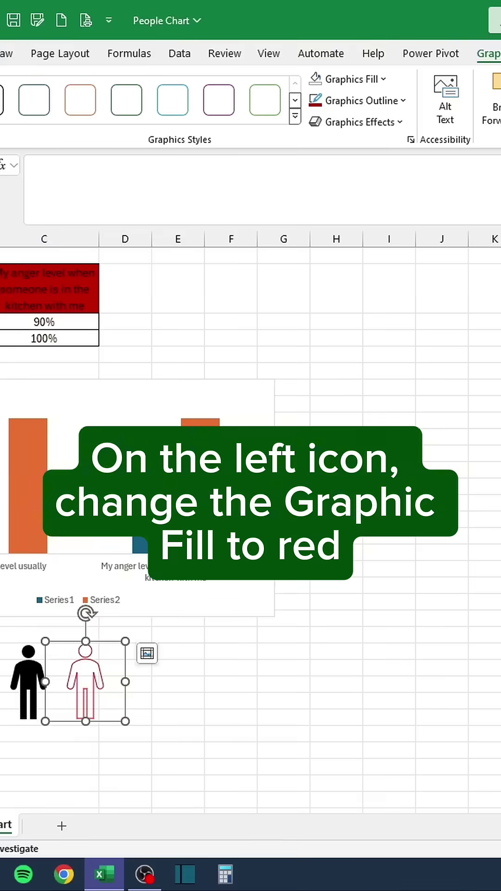
Fill the original left person icon dark red
{"action": "left_click", "coordinate": [28, 682]}
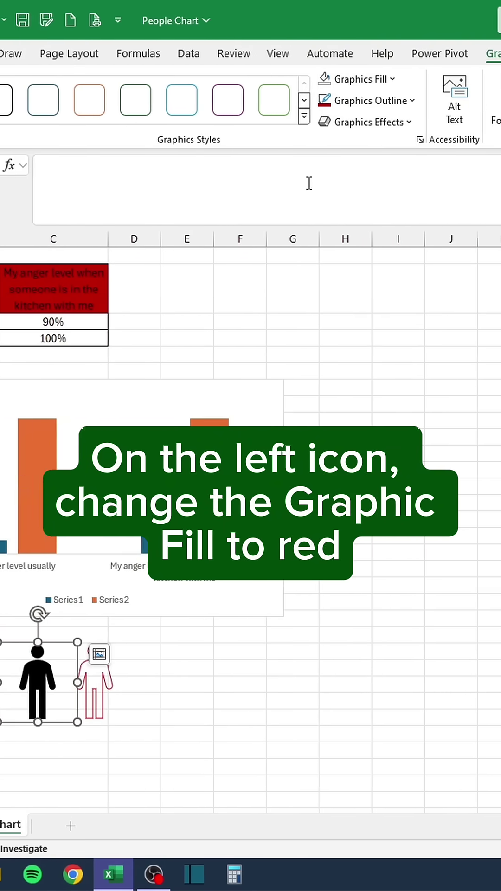
{"action": "left_click", "coordinate": [356, 79]}
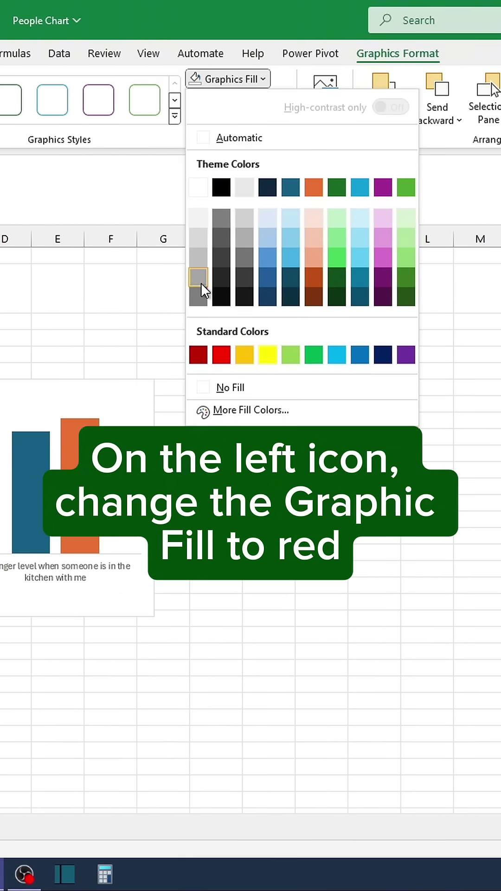
{"action": "left_click", "coordinate": [198, 354]}
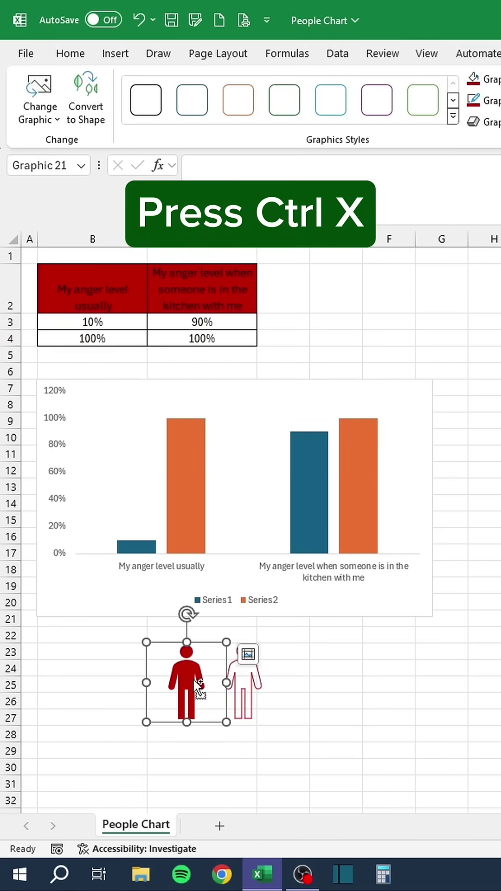
Replace the blue Series1 bars with the solid red person icon
{"action": "key", "text": "ctrl+x"}
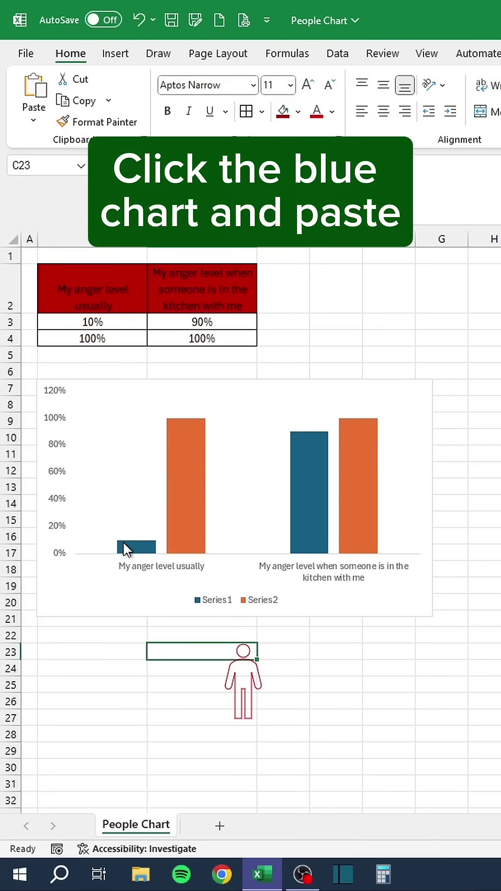
{"action": "left_click", "coordinate": [129, 549]}
{"action": "key", "text": "ctrl+v"}
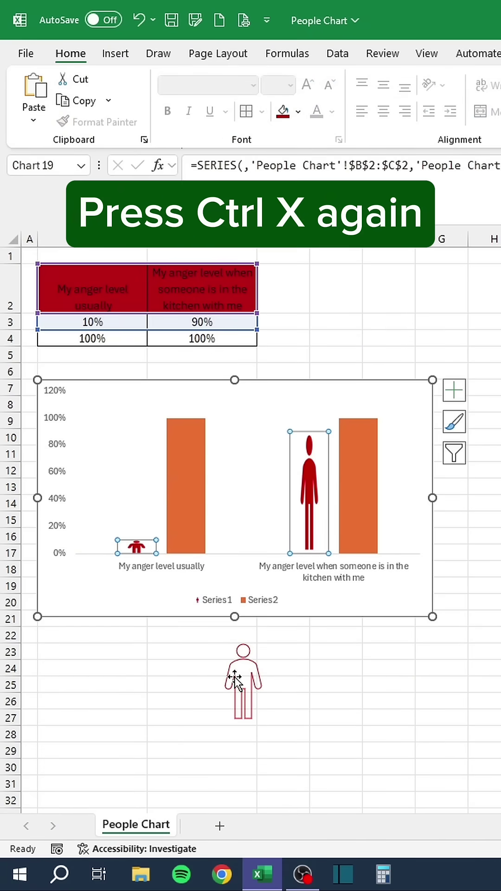
Replace the orange Series2 bars with the red-outlined person icon
{"action": "left_click", "coordinate": [240, 684]}
{"action": "key", "text": "ctrl+x"}
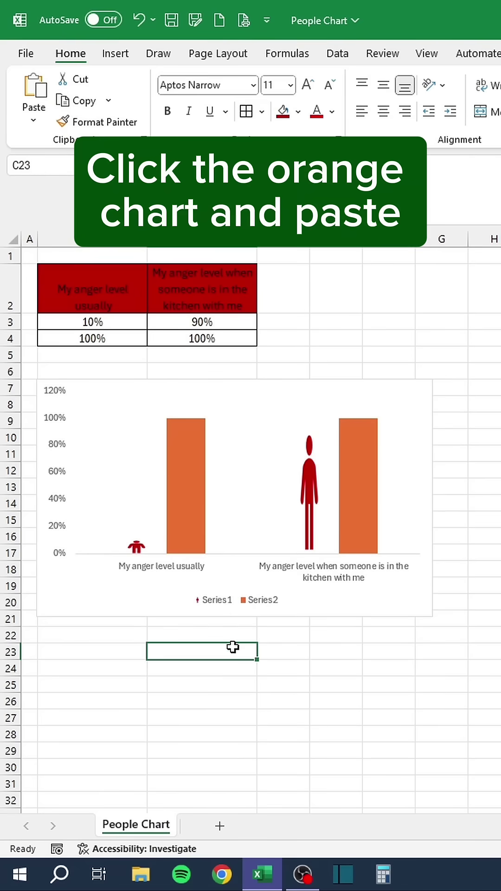
{"action": "left_click", "coordinate": [179, 513]}
{"action": "key", "text": "ctrl+v"}
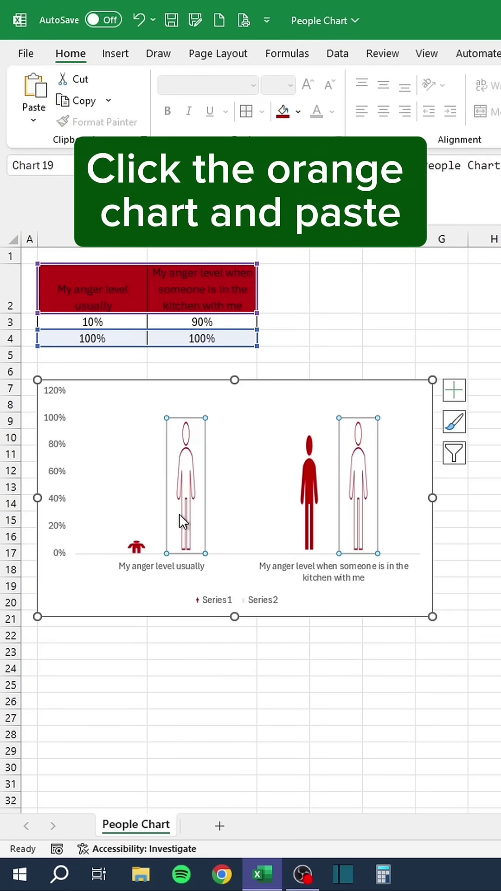
Set Series1 to 100% overlap, 0% gap, Stack and Scale fill, and B3 to 25%
{"action": "right_click", "coordinate": [138, 550]}
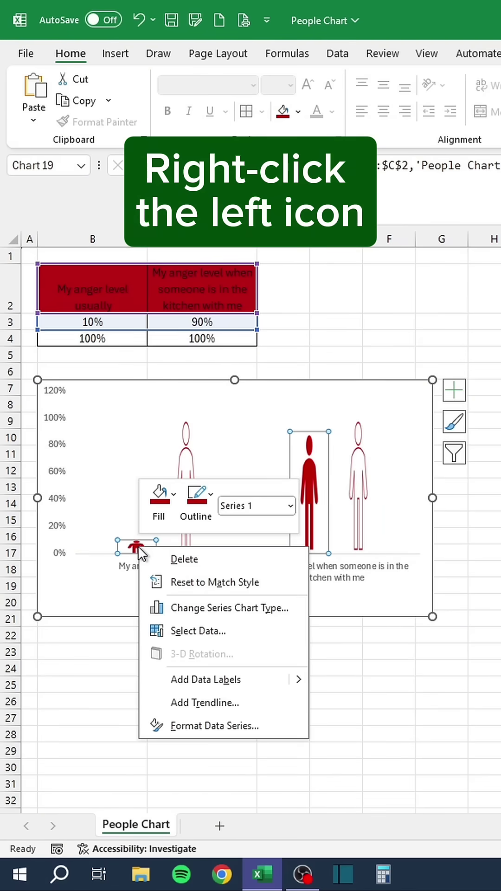
{"action": "left_click", "coordinate": [199, 729]}
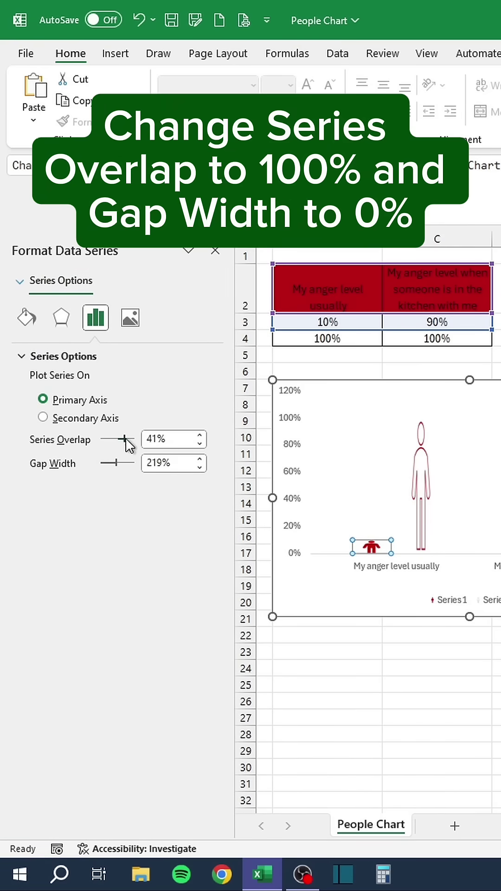
{"action": "mouse_move", "coordinate": [125, 440]}
{"action": "left_mouse_down"}
{"action": "mouse_move", "coordinate": [144, 439]}
{"action": "mouse_move", "coordinate": [110, 469]}
{"action": "mouse_move", "coordinate": [80, 471]}
{"action": "left_mouse_up"}
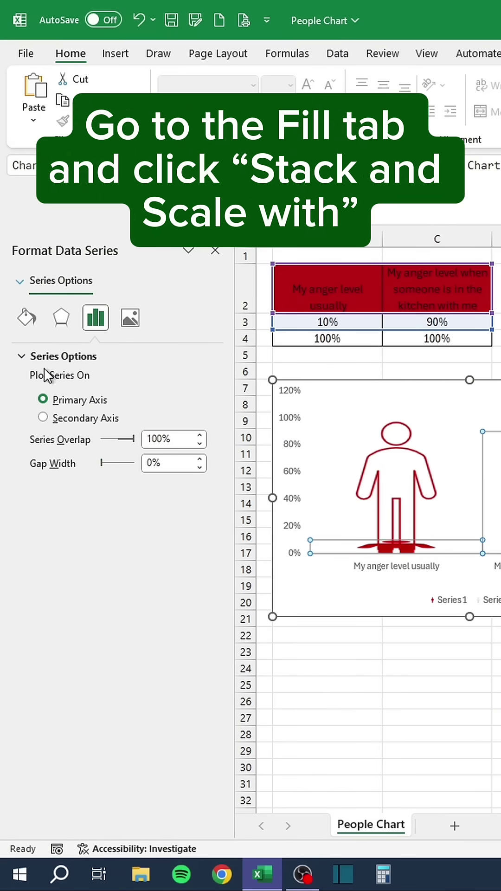
{"action": "left_click", "coordinate": [26, 318]}
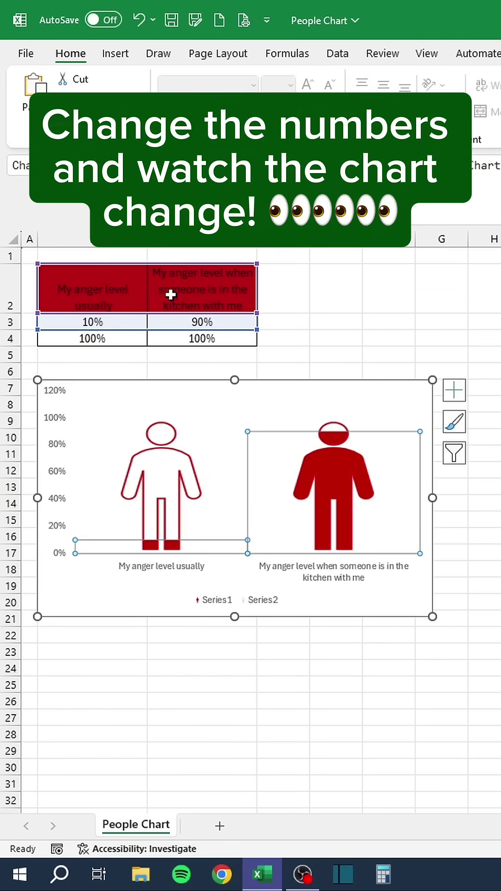
{"action": "left_click", "coordinate": [136, 323]}
{"action": "type", "text": "5"}
{"action": "key", "text": "Return"}
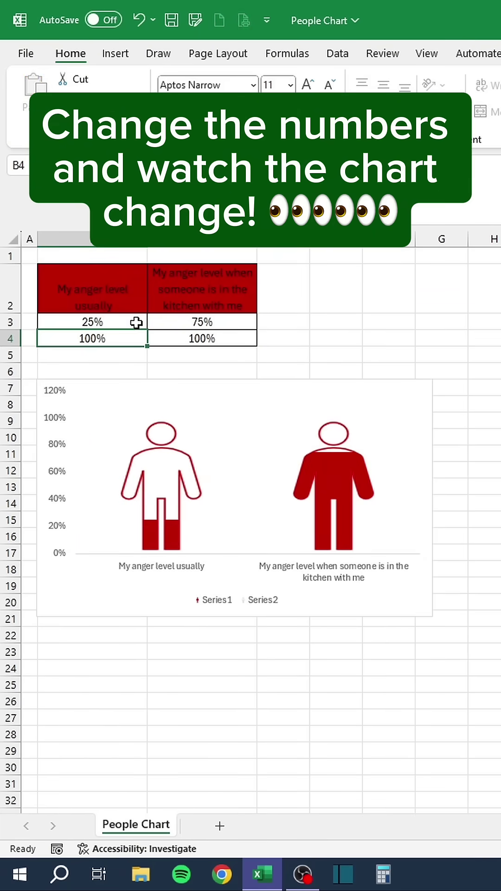